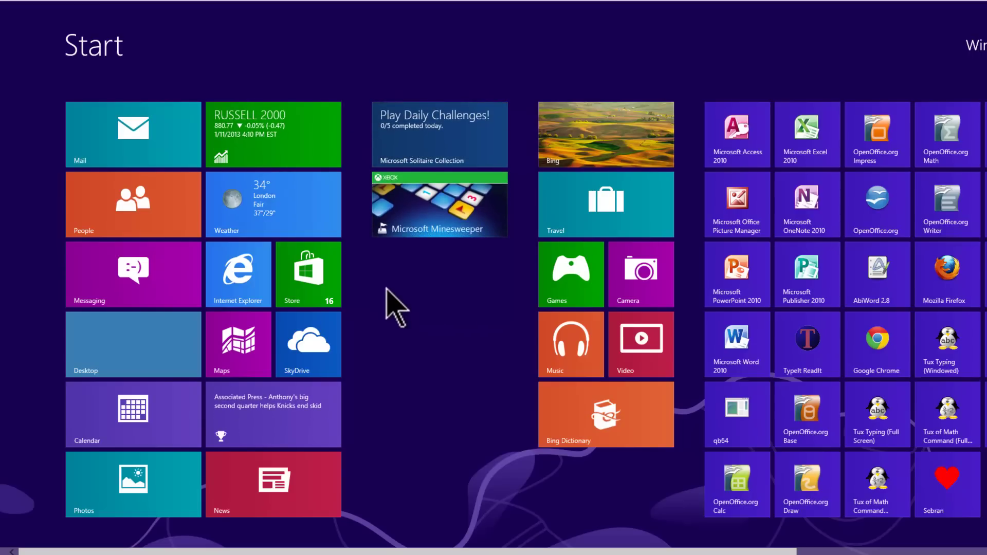
Turn live tile updates off for the Finance, Weather and Sports tiles
{"action": "right_click", "coordinate": [305, 151]}
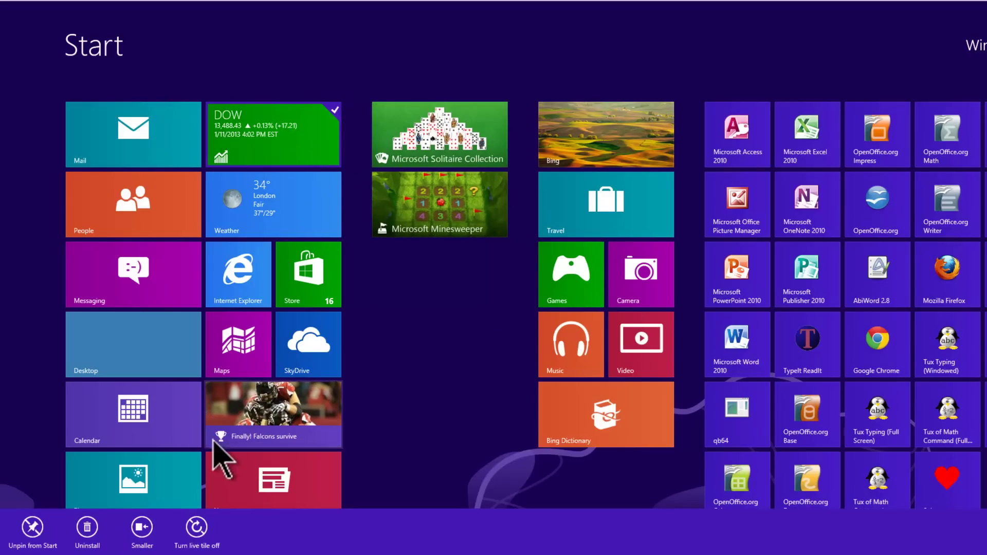
{"action": "left_click", "coordinate": [196, 528]}
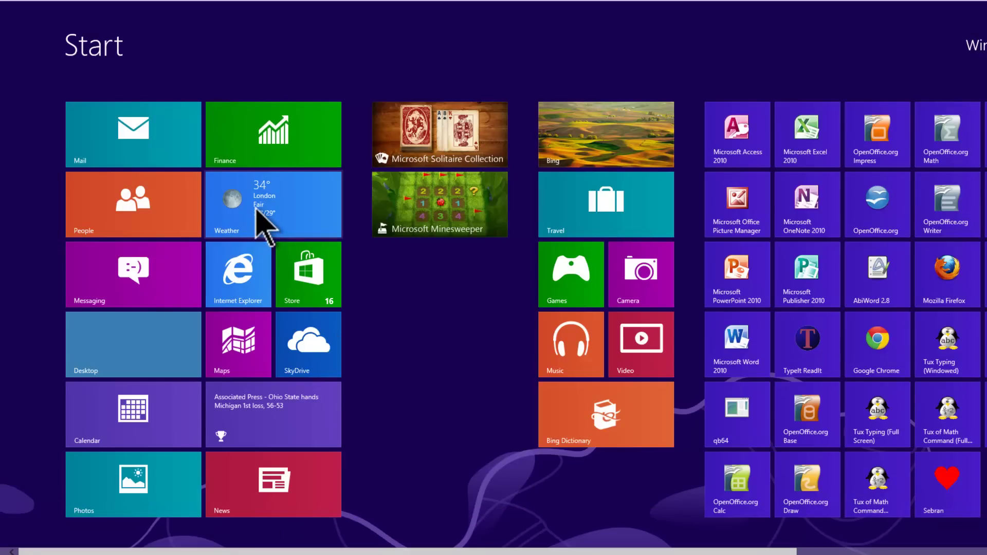
{"action": "right_click", "coordinate": [280, 214]}
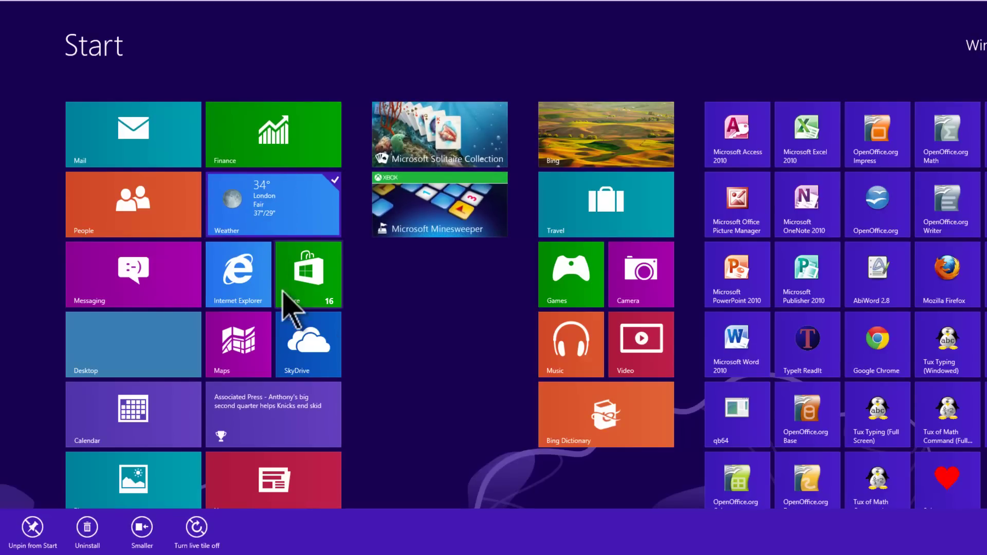
{"action": "left_click", "coordinate": [196, 528]}
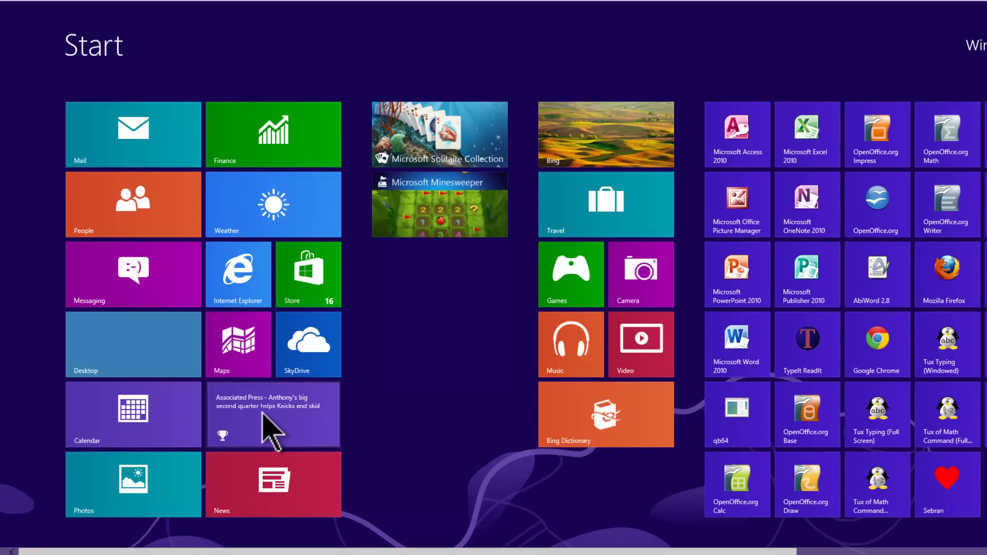
{"action": "right_click", "coordinate": [266, 432]}
{"action": "left_click", "coordinate": [193, 529]}
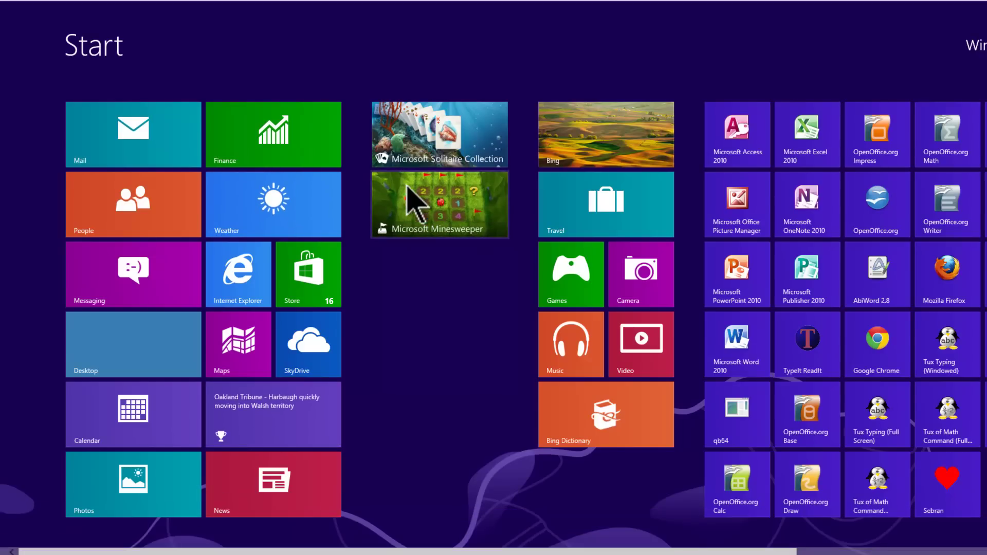
Turn live tile updates off for the Solitaire Collection tile, leaving Finance's options unchanged
{"action": "right_click", "coordinate": [409, 202]}
{"action": "left_click", "coordinate": [197, 529]}
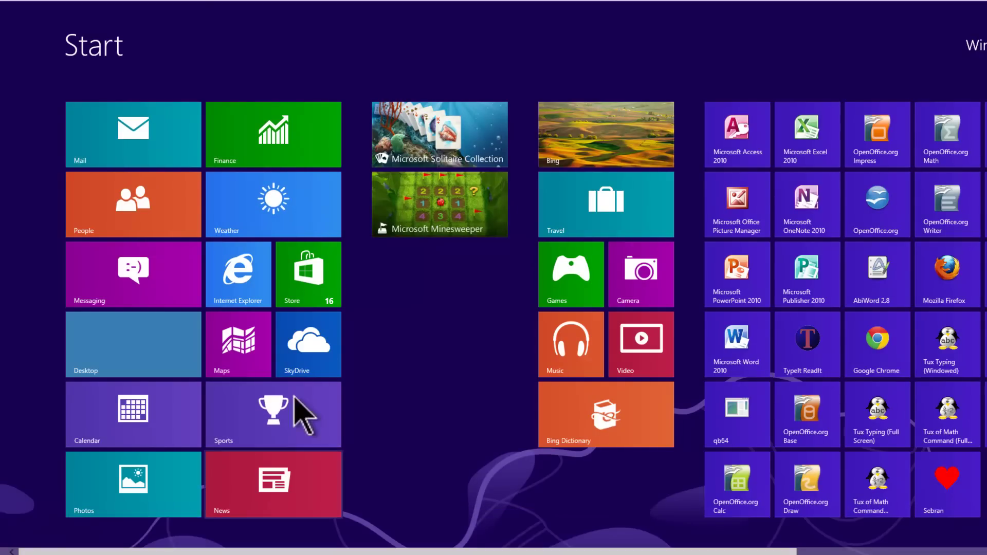
{"action": "right_click", "coordinate": [407, 159]}
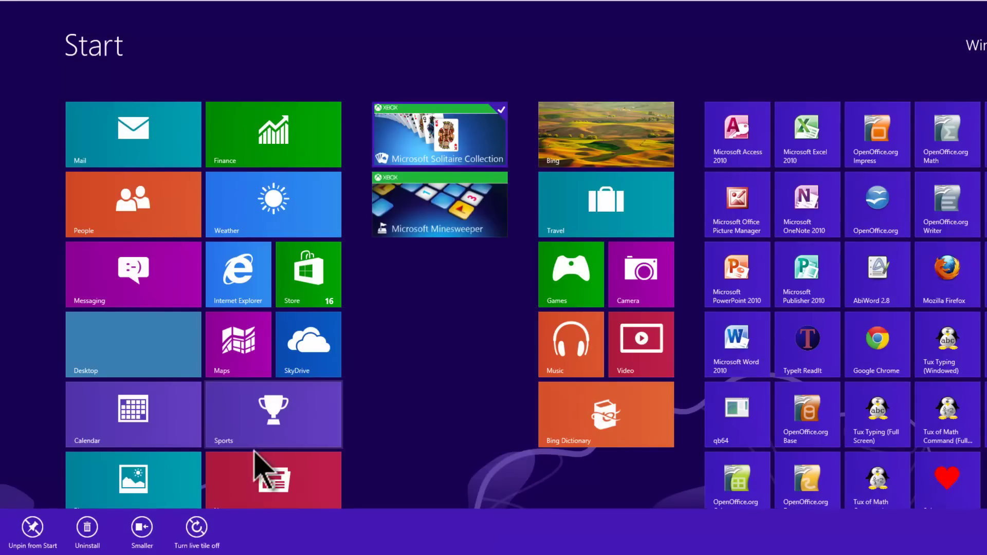
{"action": "left_click", "coordinate": [196, 529]}
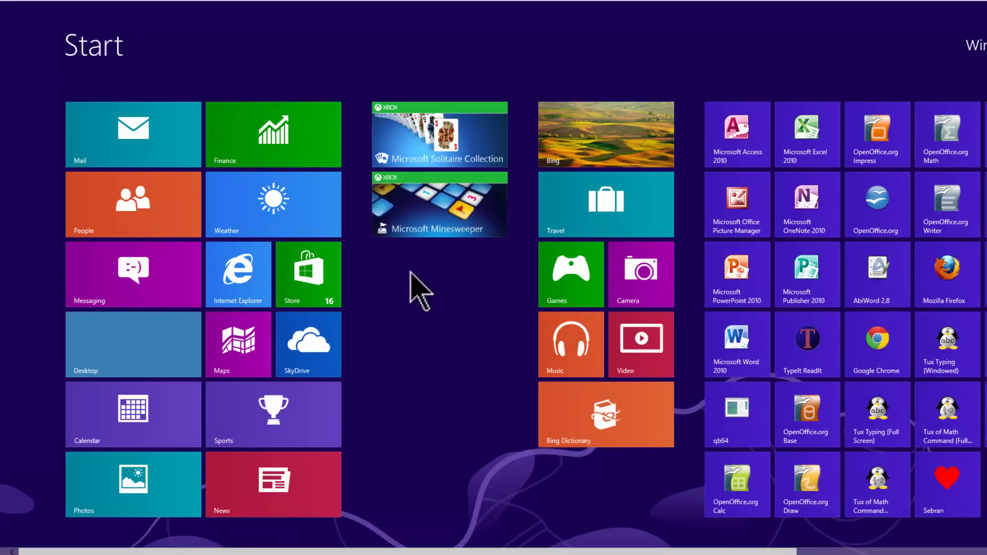
{"action": "right_click", "coordinate": [298, 147]}
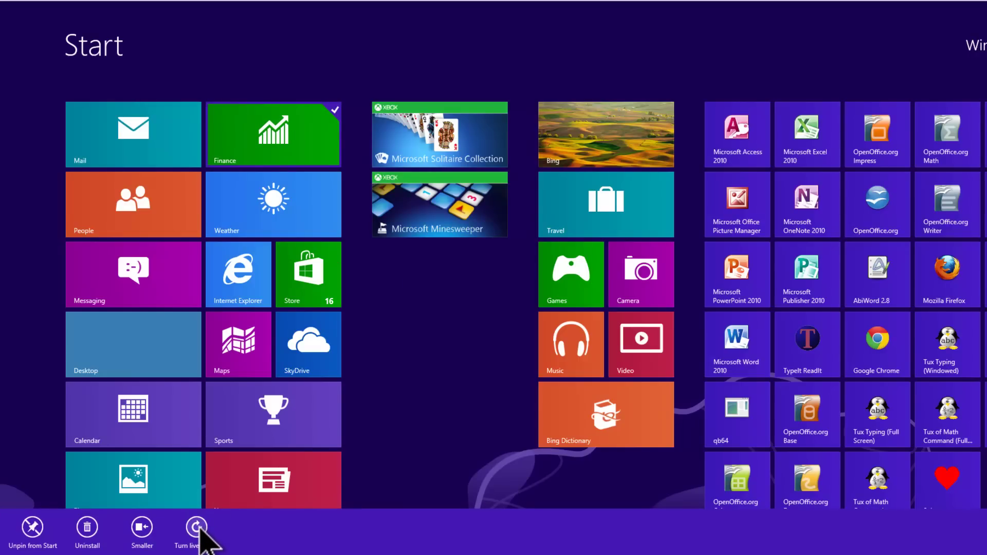
{"action": "right_click", "coordinate": [300, 139]}
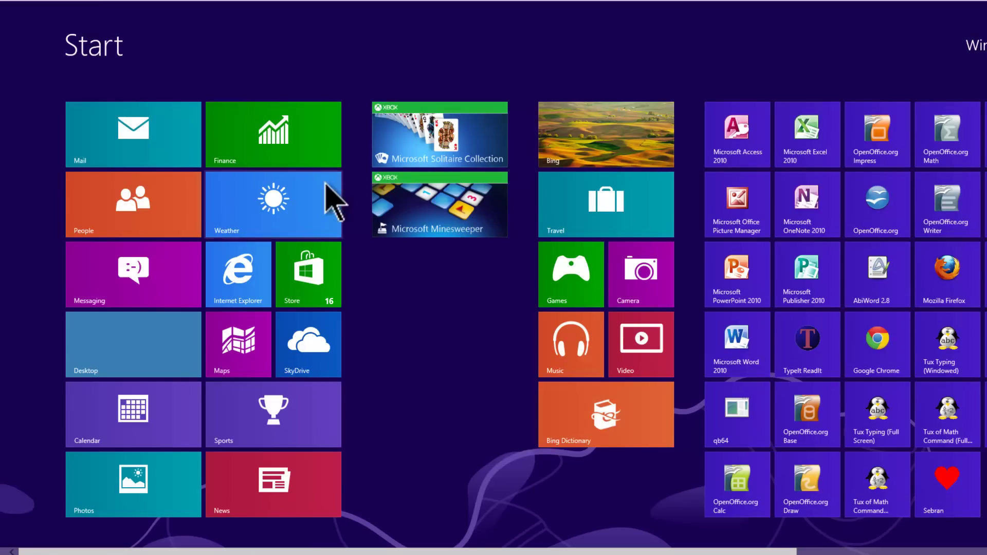
Resize the Solitaire and Minesweeper tiles to small squares sitting side by side
{"action": "right_click", "coordinate": [420, 142]}
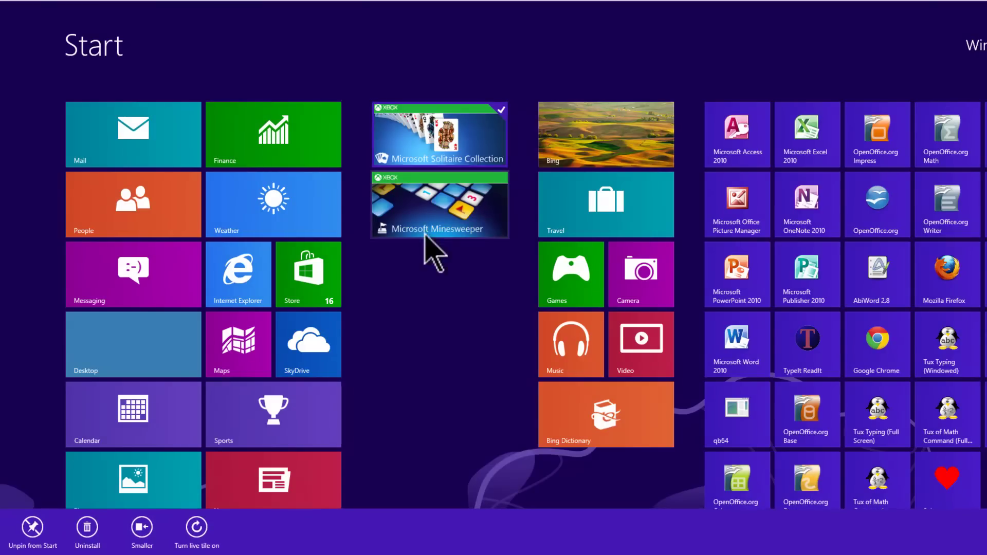
{"action": "left_click", "coordinate": [143, 540]}
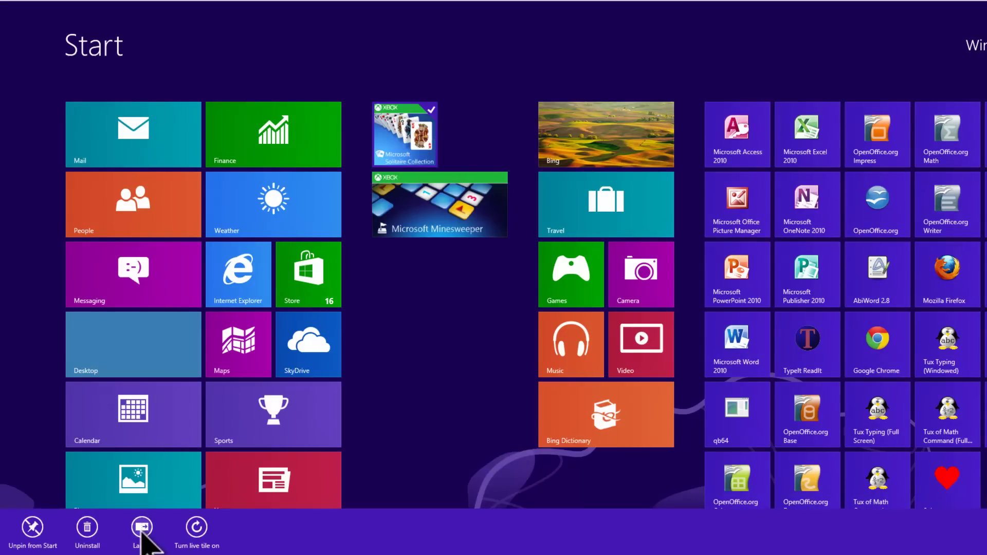
{"action": "left_click", "coordinate": [143, 533]}
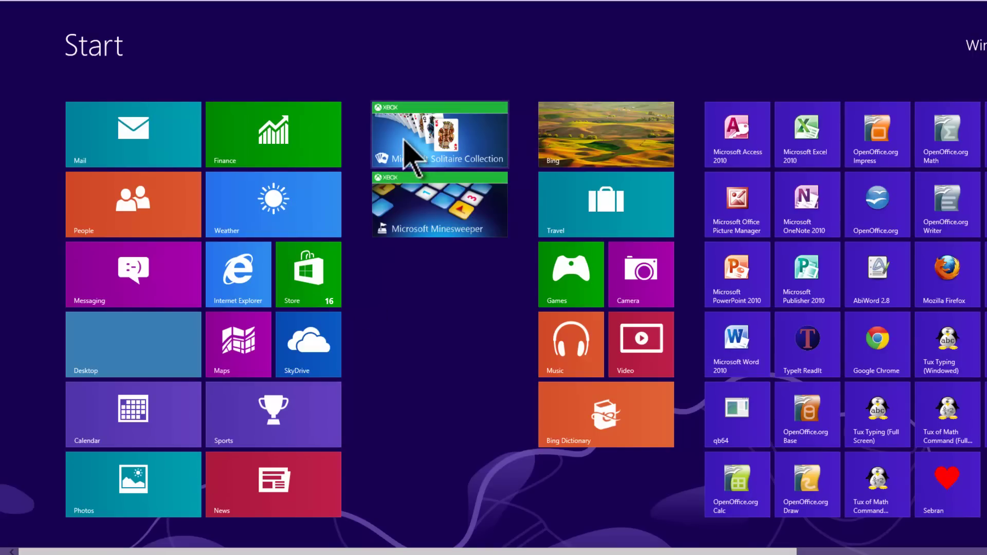
{"action": "right_click", "coordinate": [419, 164]}
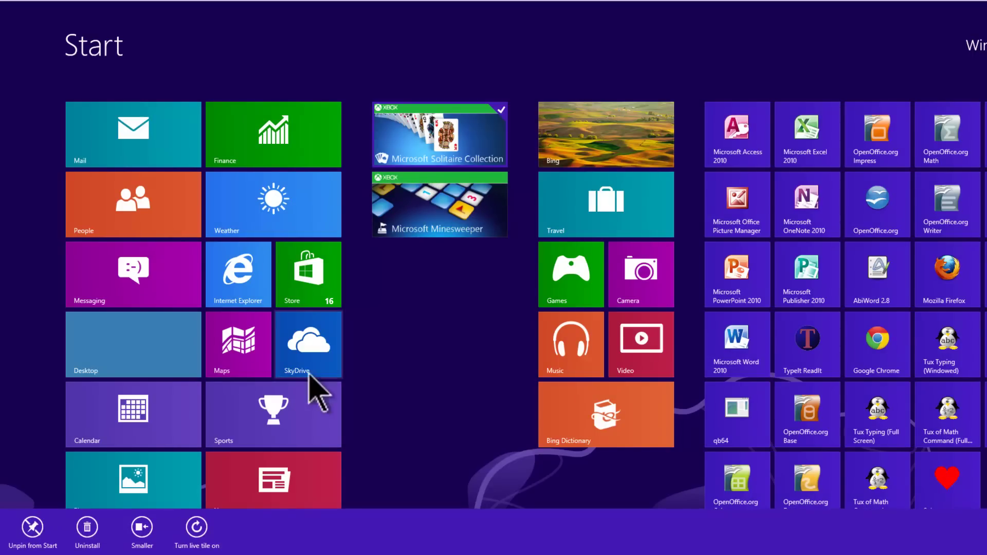
{"action": "left_click", "coordinate": [137, 524]}
{"action": "right_click", "coordinate": [390, 244]}
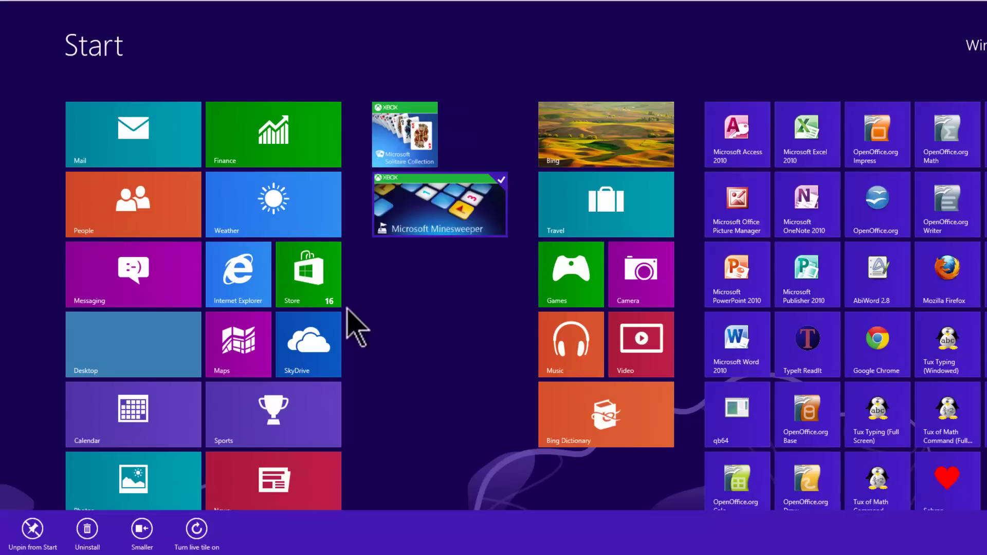
{"action": "left_click", "coordinate": [142, 527]}
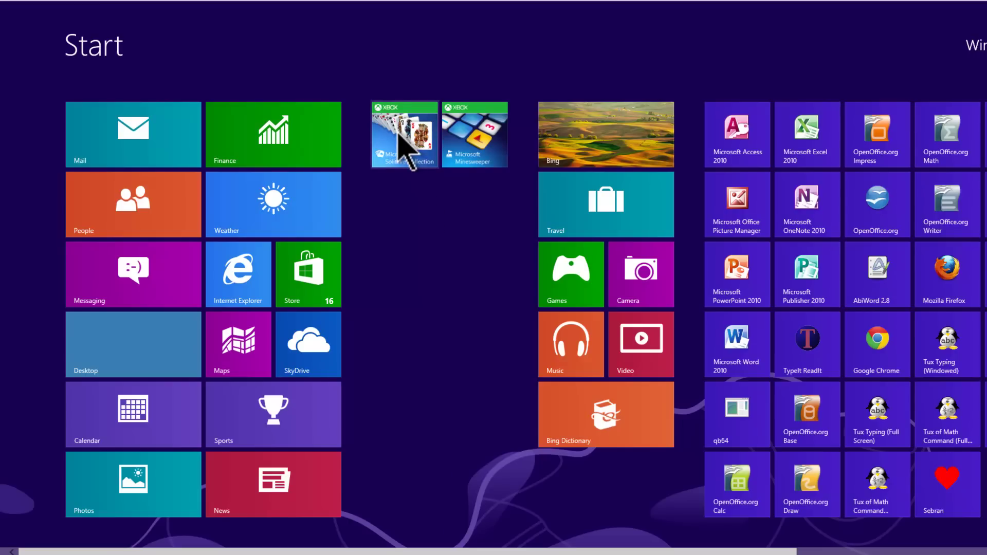
Unpin Solitaire from Start, then pin Microsoft Solitaire Collection again from All apps
{"action": "right_click", "coordinate": [405, 147]}
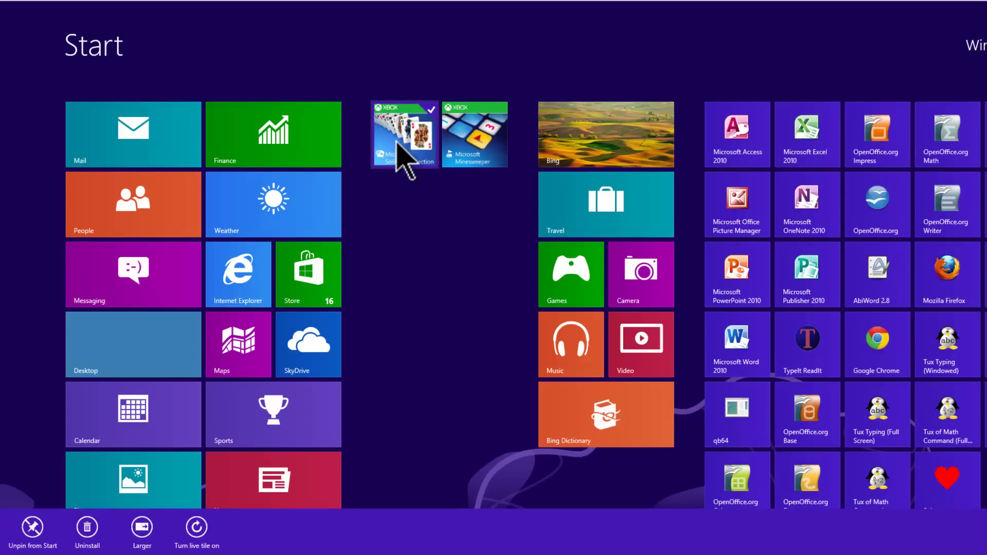
{"action": "left_click", "coordinate": [32, 527]}
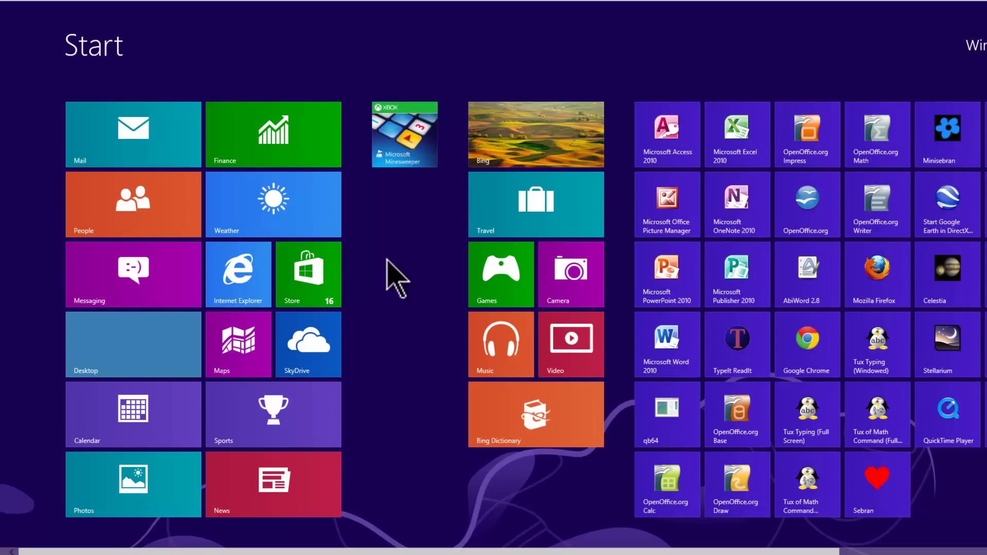
{"action": "right_click", "coordinate": [405, 262]}
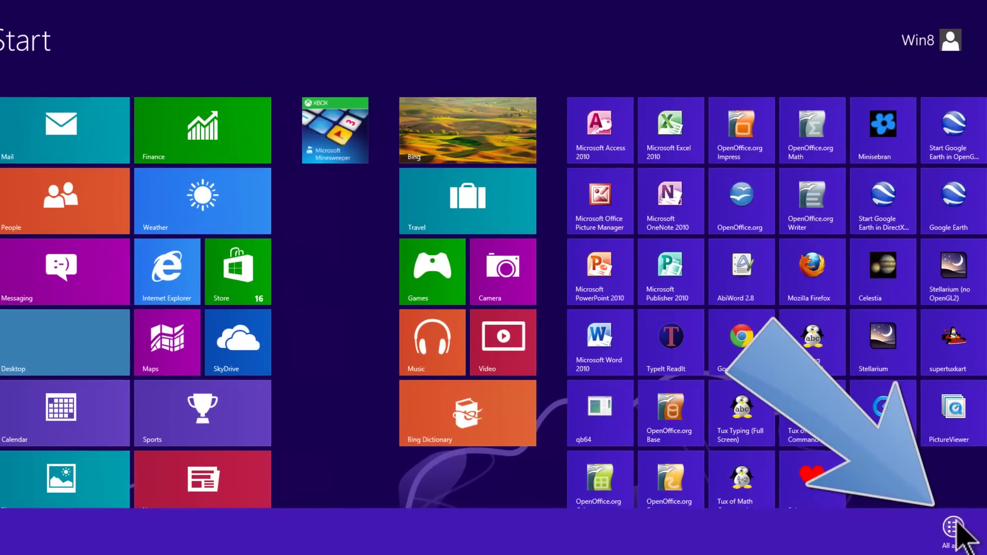
{"action": "left_click", "coordinate": [954, 529]}
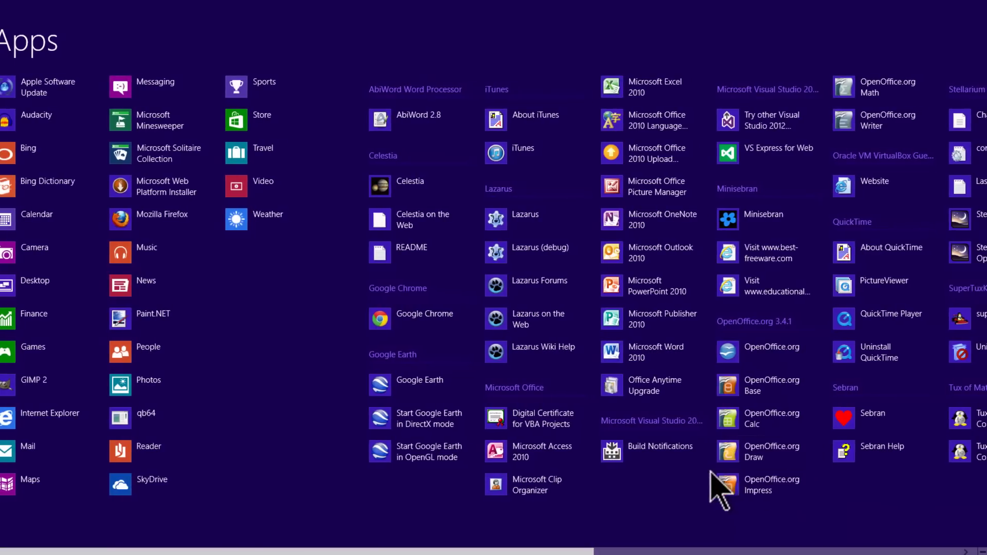
{"action": "right_click", "coordinate": [151, 154]}
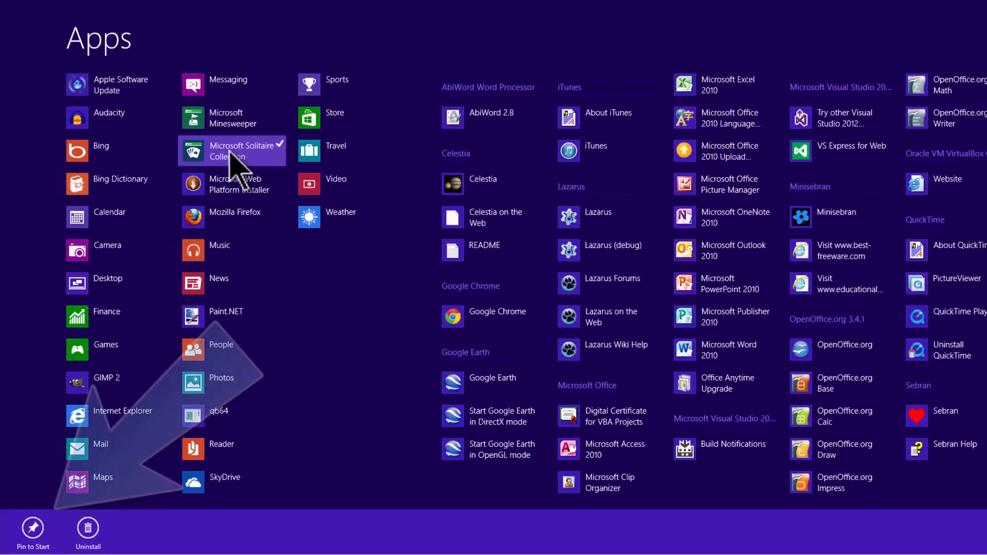
{"action": "left_click", "coordinate": [32, 525]}
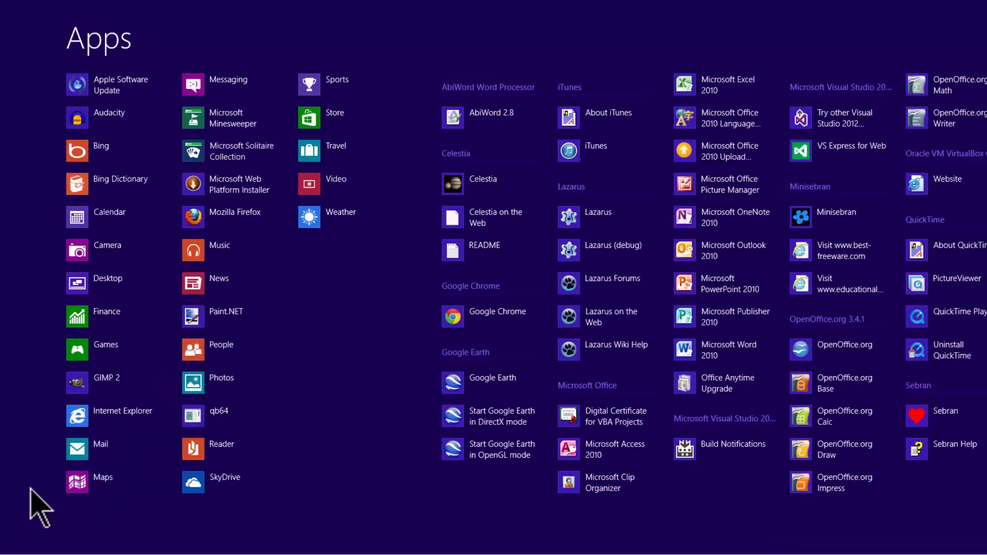
Place the re-pinned Solitaire tile beside Minesweeper, returning News under Sports
{"action": "key", "text": "super"}
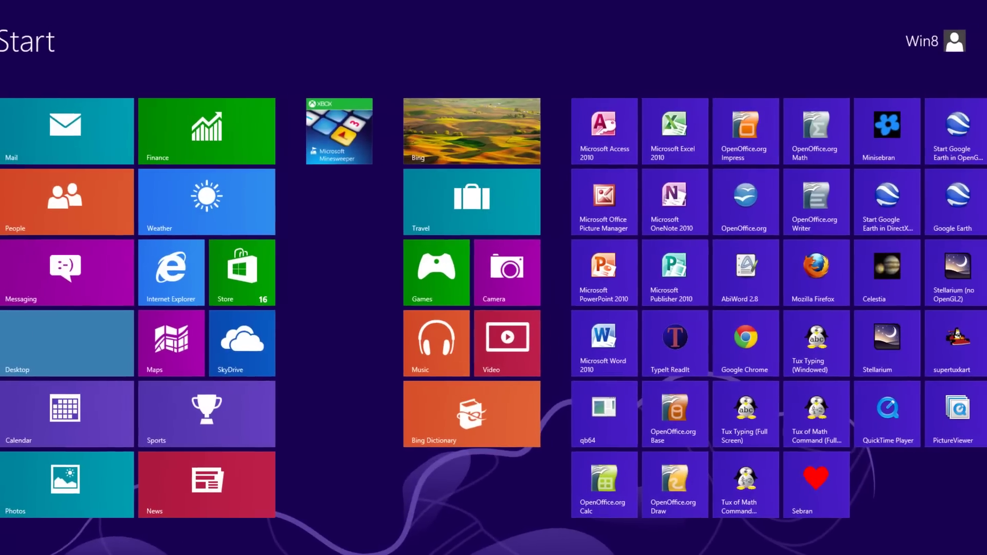
{"action": "scroll", "coordinate": [330, 546], "scroll_direction": "down", "scroll_amount": 3}
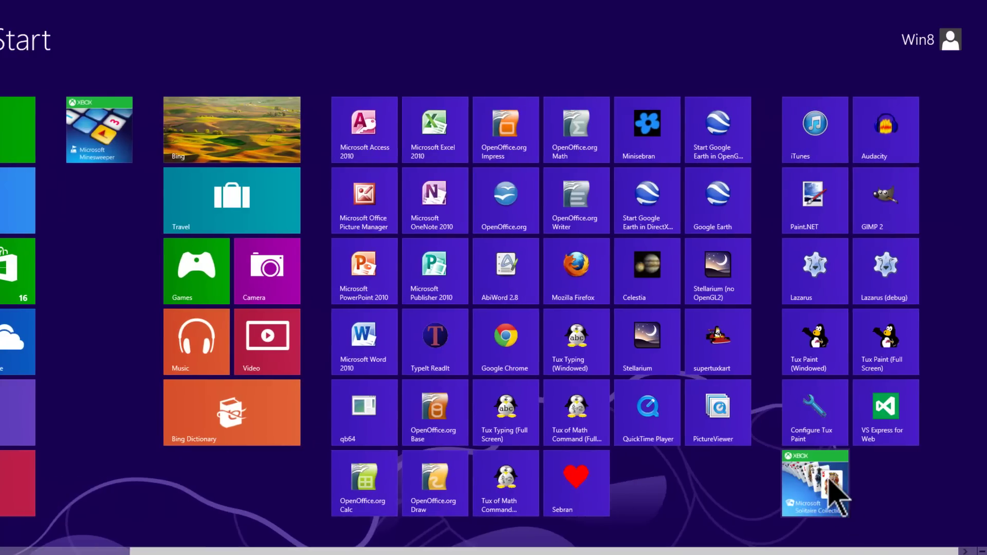
{"action": "left_click", "coordinate": [835, 496]}
{"action": "left_click_drag", "start_coordinate": [836, 495], "coordinate": [304, 183]}
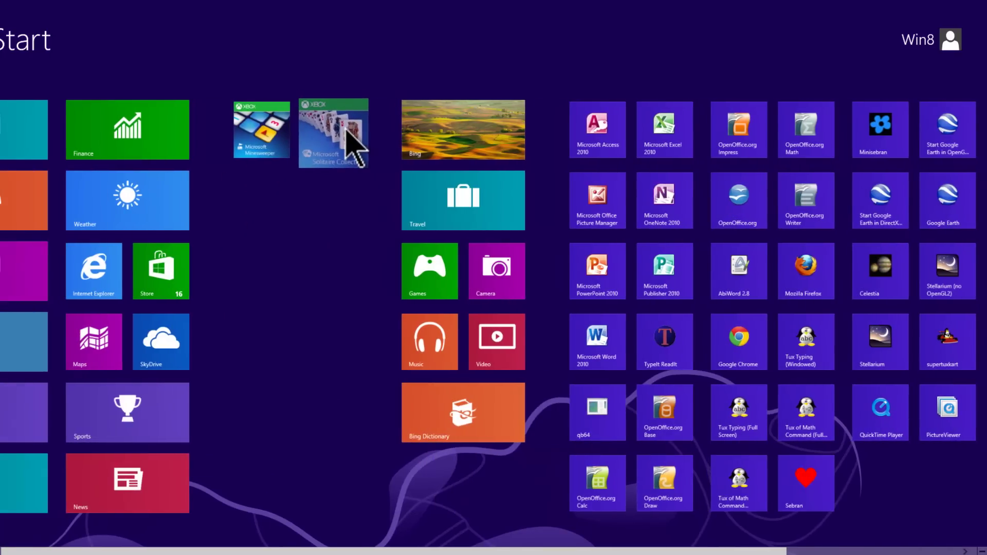
{"action": "left_click_drag", "start_coordinate": [305, 184], "coordinate": [347, 145]}
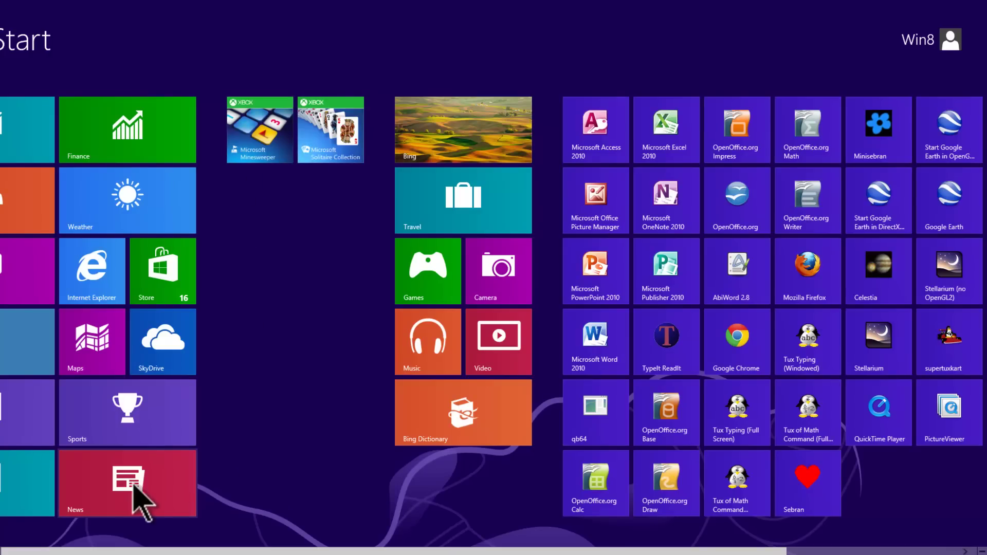
{"action": "left_click_drag", "start_coordinate": [101, 494], "coordinate": [297, 242]}
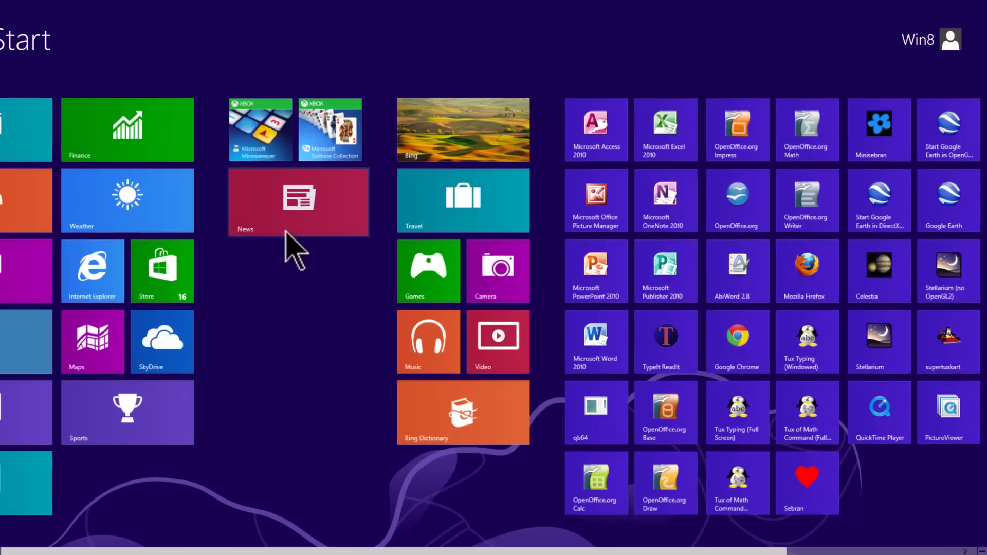
{"action": "left_click_drag", "start_coordinate": [309, 213], "coordinate": [150, 495]}
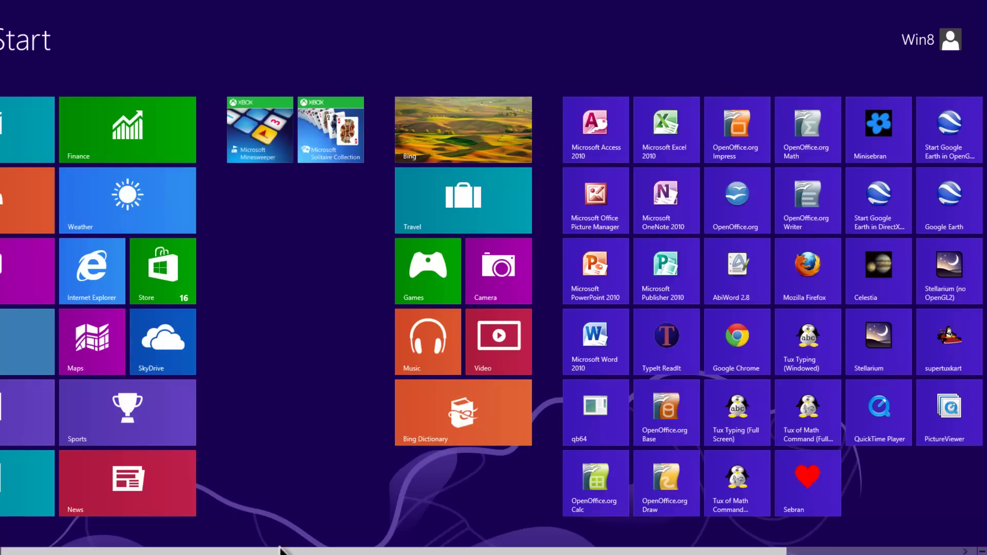
{"action": "scroll", "coordinate": [281, 550], "scroll_direction": "up", "scroll_amount": 2}
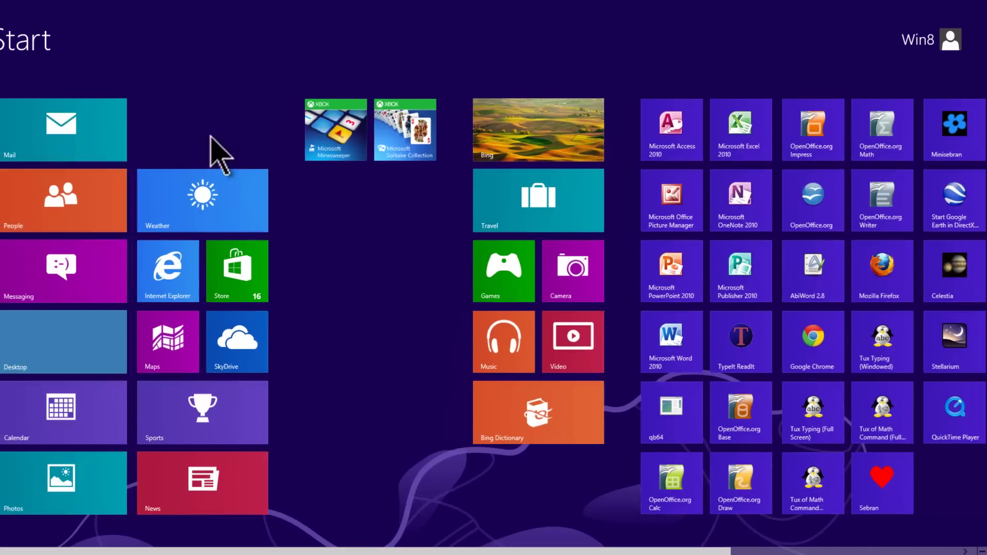
Start a new group with Finance and move News, Weather and Sports beneath it
{"action": "mouse_move", "coordinate": [219, 155]}
{"action": "left_mouse_down"}
{"action": "mouse_move", "coordinate": [339, 143]}
{"action": "mouse_move", "coordinate": [264, 154]}
{"action": "left_mouse_up"}
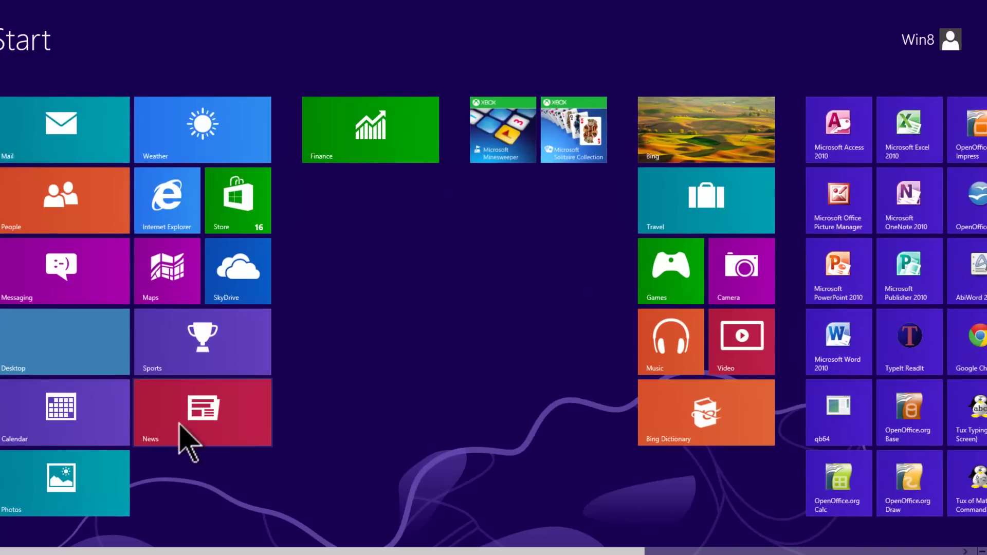
{"action": "left_click_drag", "start_coordinate": [183, 438], "coordinate": [352, 225]}
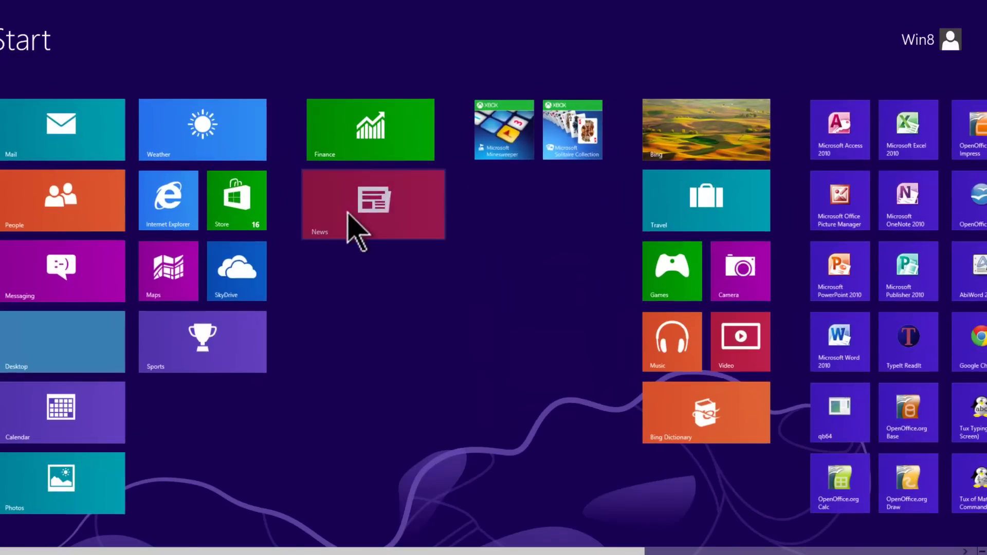
{"action": "left_click_drag", "start_coordinate": [209, 147], "coordinate": [377, 287]}
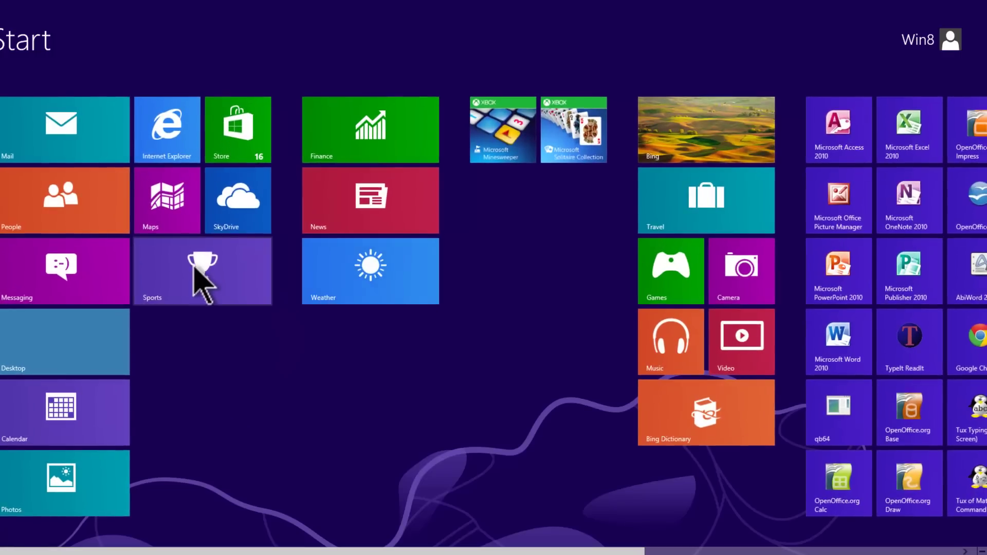
{"action": "mouse_move", "coordinate": [199, 280]}
{"action": "left_mouse_down"}
{"action": "mouse_move", "coordinate": [378, 366]}
{"action": "mouse_move", "coordinate": [377, 357]}
{"action": "left_mouse_up"}
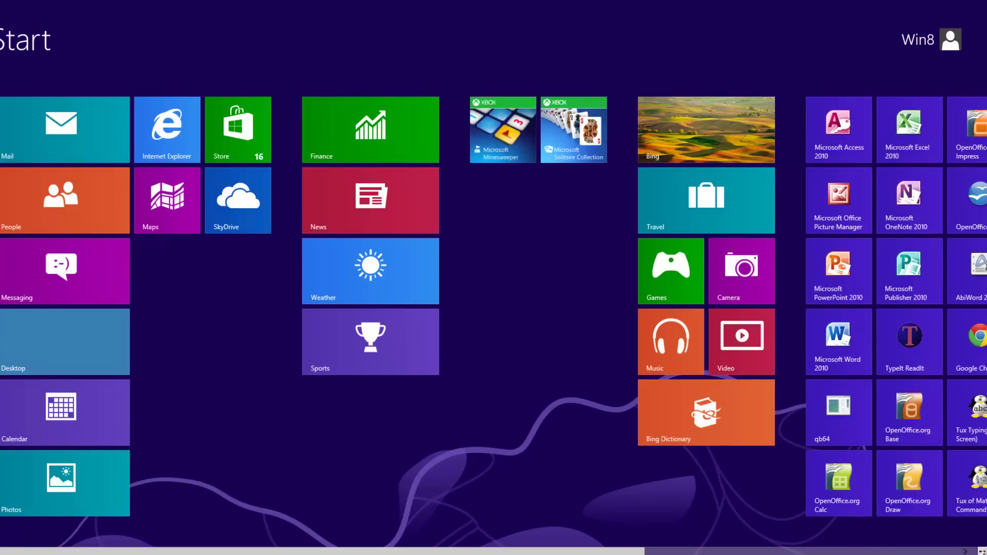
In the zoomed-out overview, reorder the groups so Bing comes second and Finance sits later, then zoom back in
{"action": "left_click", "coordinate": [974, 549]}
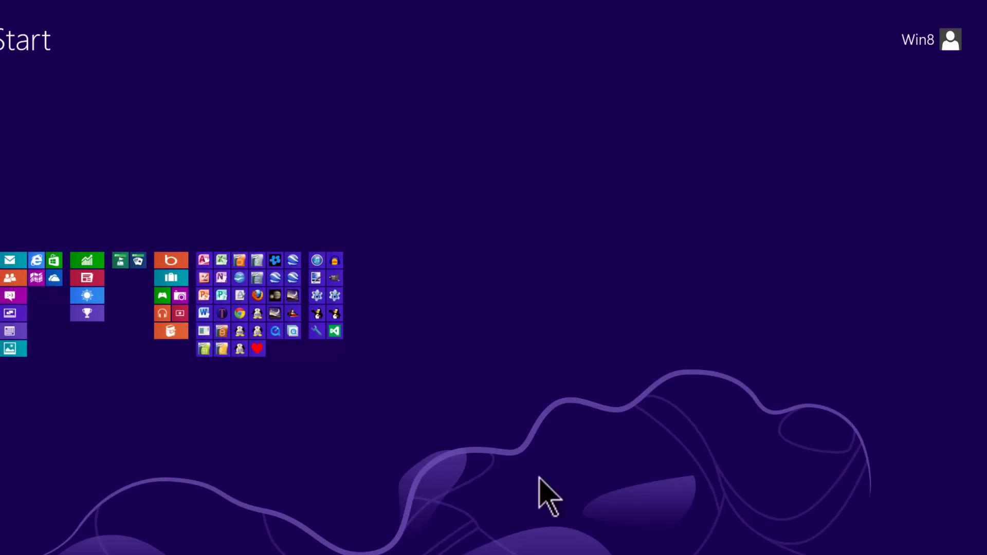
{"action": "mouse_move", "coordinate": [87, 281]}
{"action": "left_mouse_down"}
{"action": "mouse_move", "coordinate": [173, 285]}
{"action": "mouse_move", "coordinate": [8, 271]}
{"action": "left_mouse_up"}
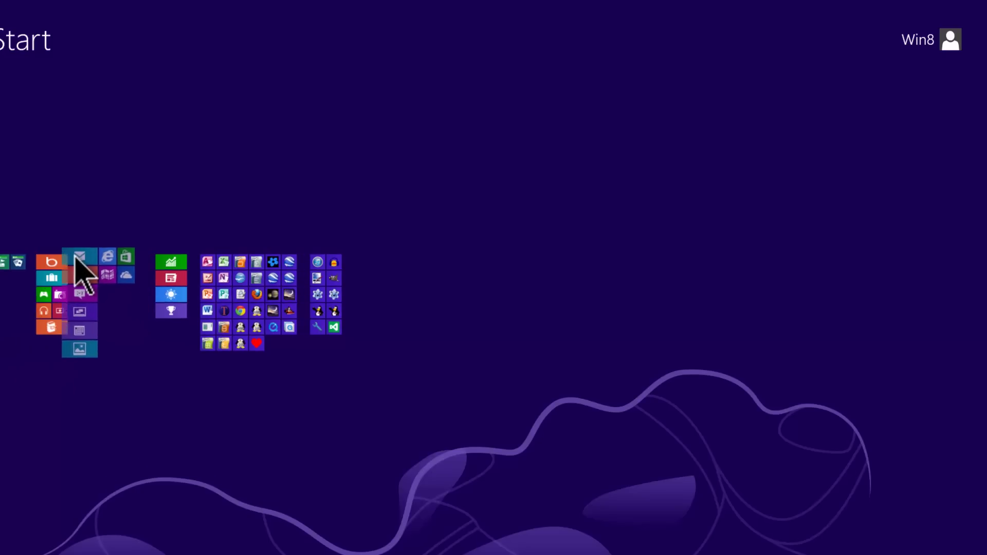
{"action": "left_click_drag", "start_coordinate": [8, 270], "coordinate": [91, 315]}
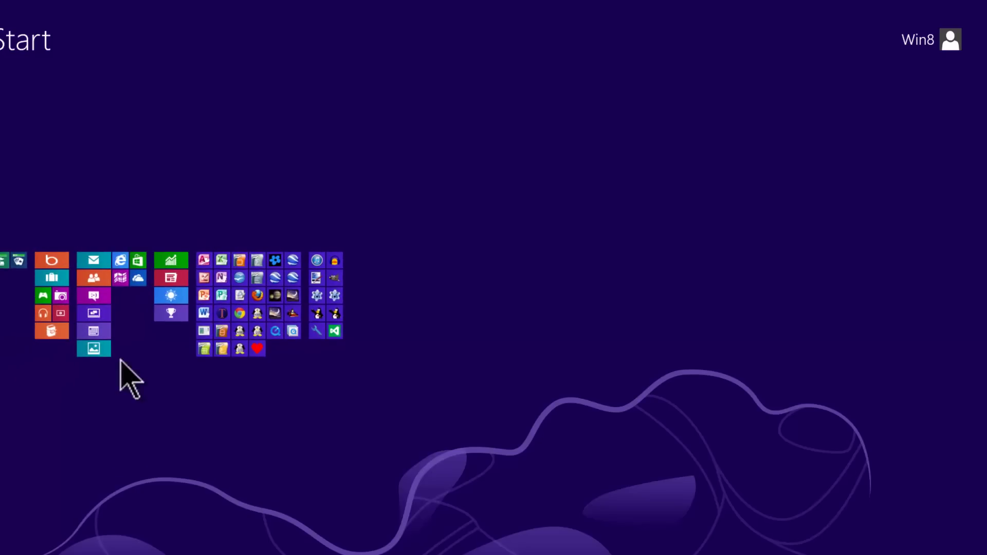
{"action": "left_click_drag", "start_coordinate": [116, 275], "coordinate": [11, 275]}
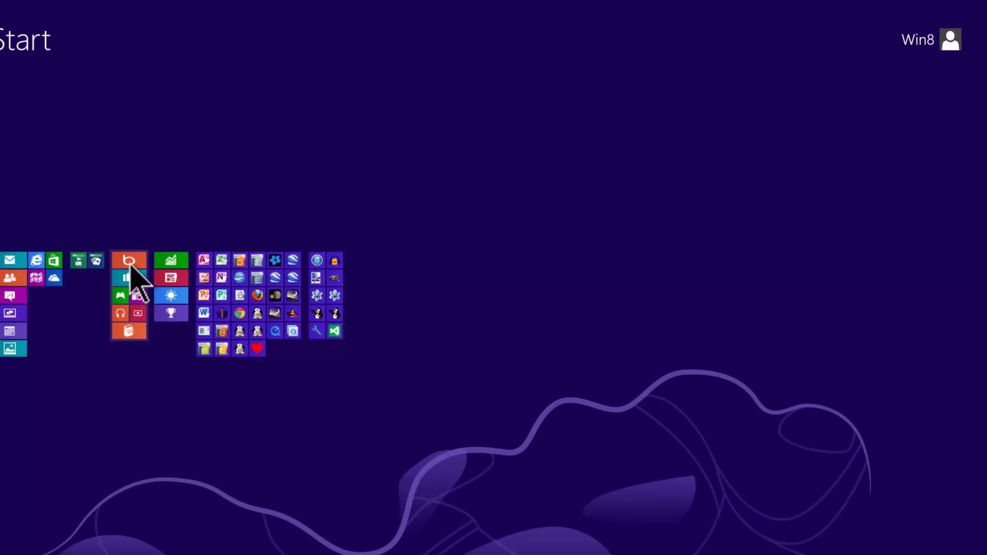
{"action": "left_click_drag", "start_coordinate": [132, 274], "coordinate": [88, 277]}
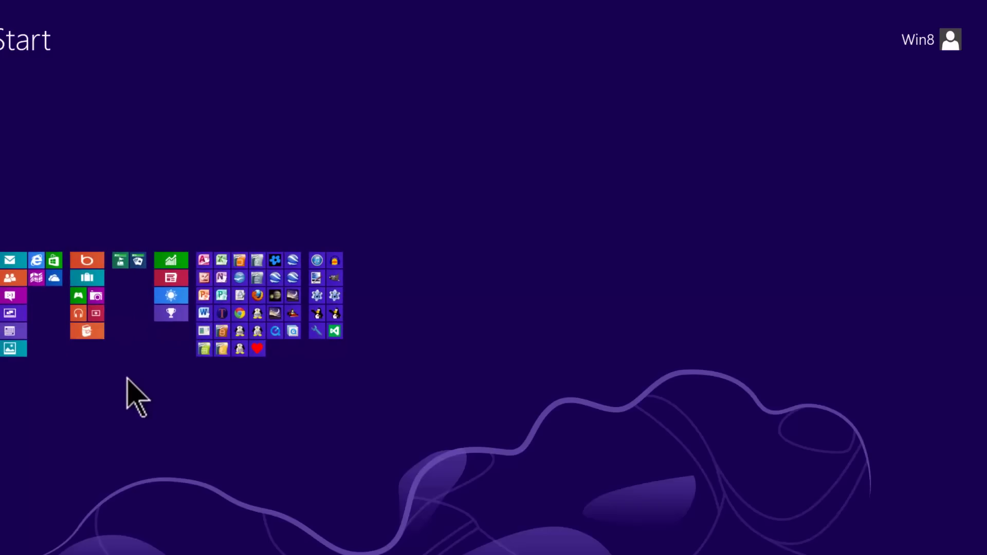
{"action": "left_click", "coordinate": [132, 397]}
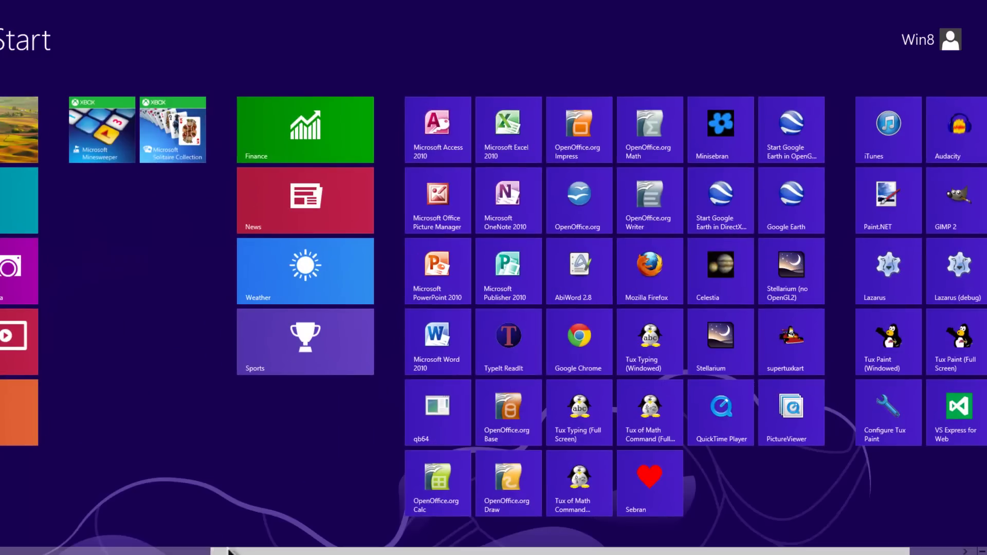
{"action": "left_click_drag", "start_coordinate": [229, 552], "coordinate": [19, 552]}
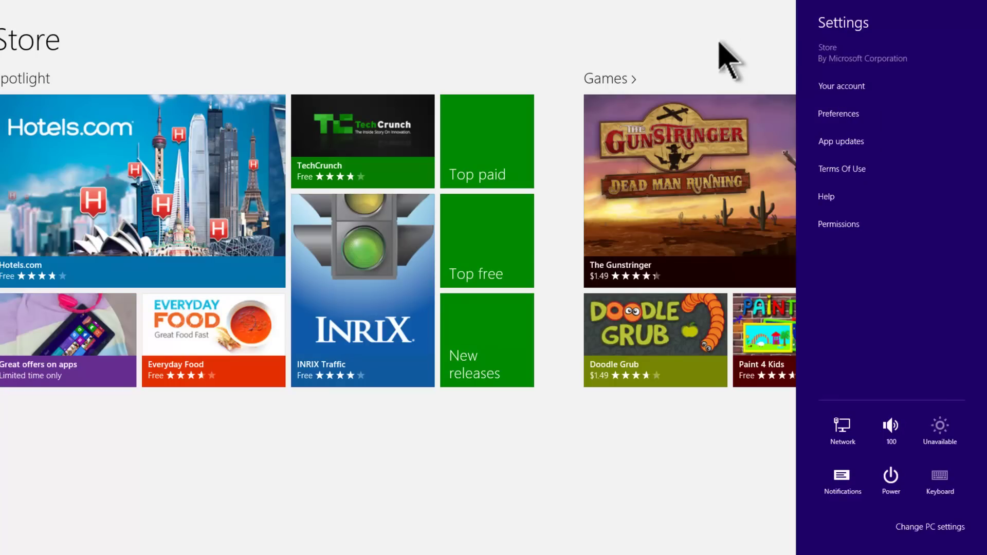
{"action": "key", "text": "super"}
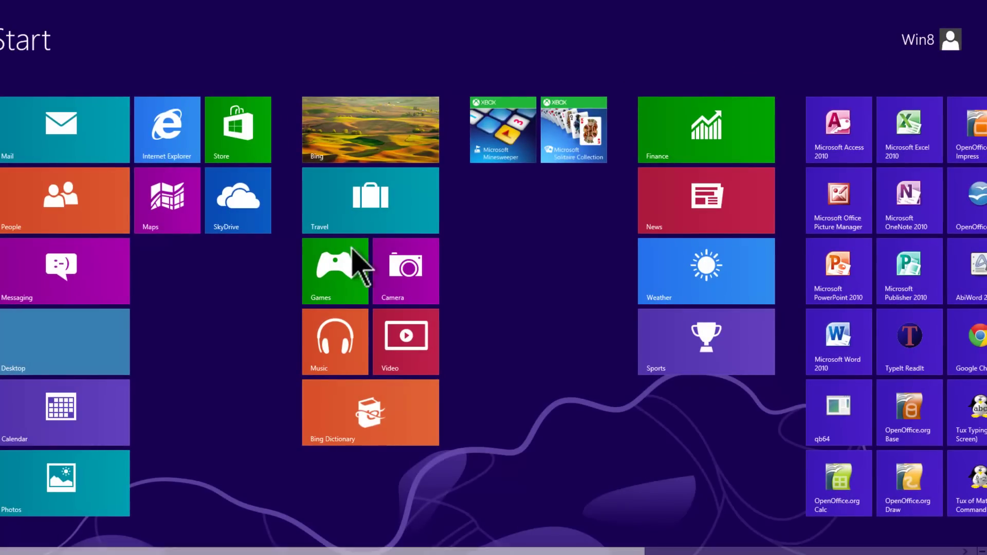
{"action": "left_click", "coordinate": [91, 354]}
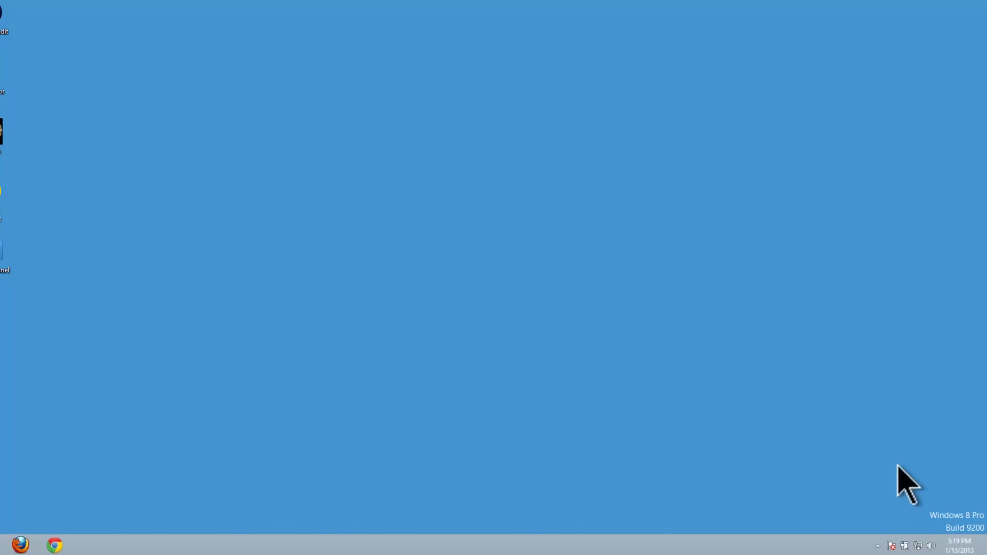
{"action": "mouse_move", "coordinate": [981, 447]}
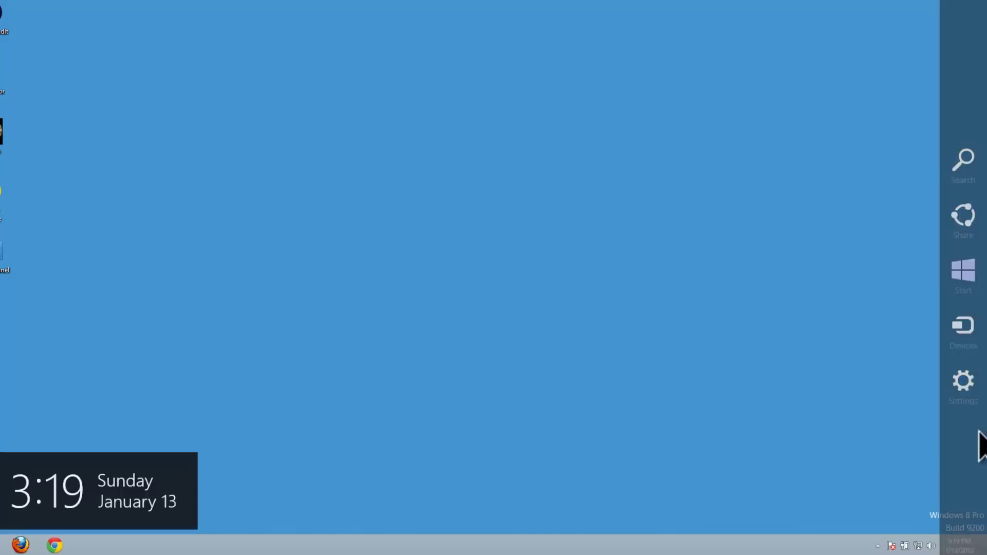
{"action": "left_click", "coordinate": [970, 399]}
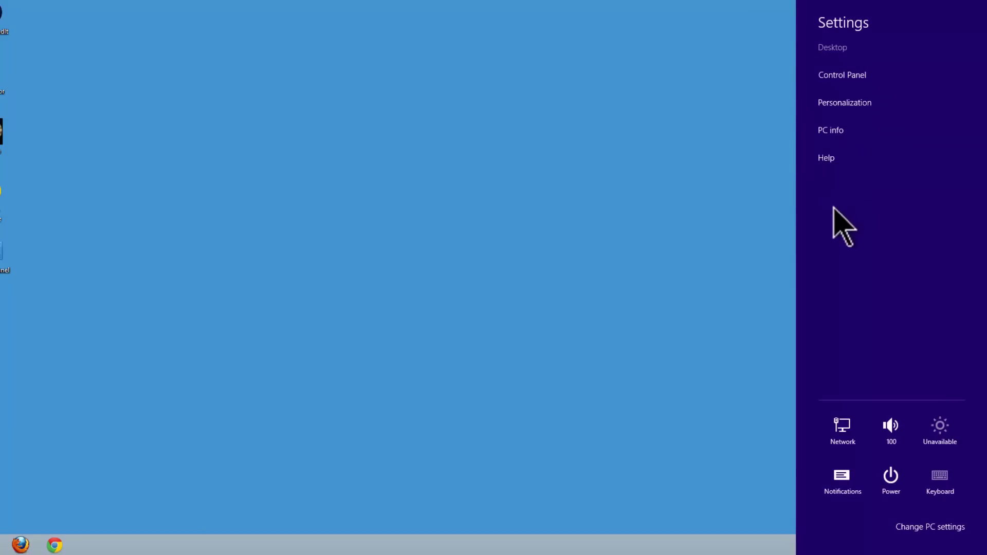
{"action": "left_click", "coordinate": [741, 186]}
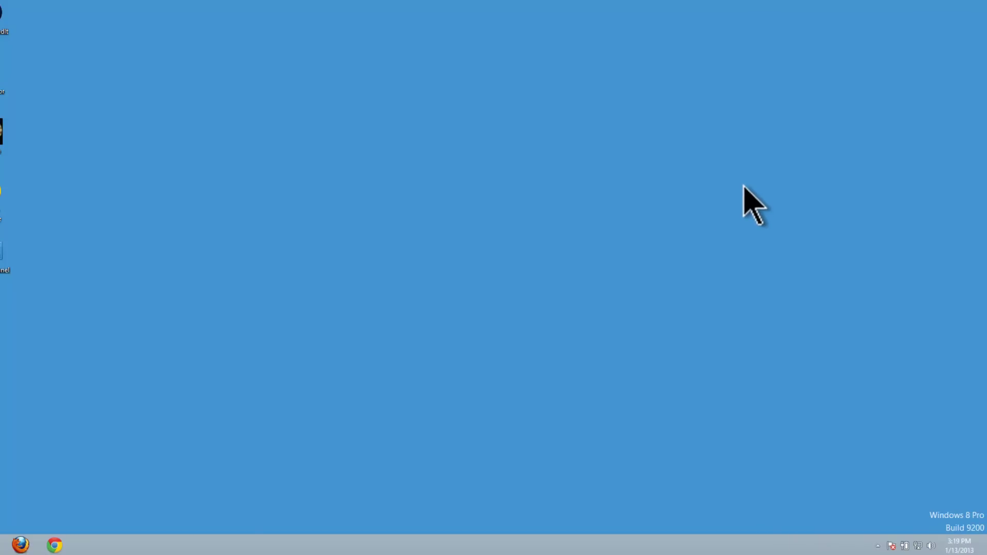
{"action": "key", "text": "super"}
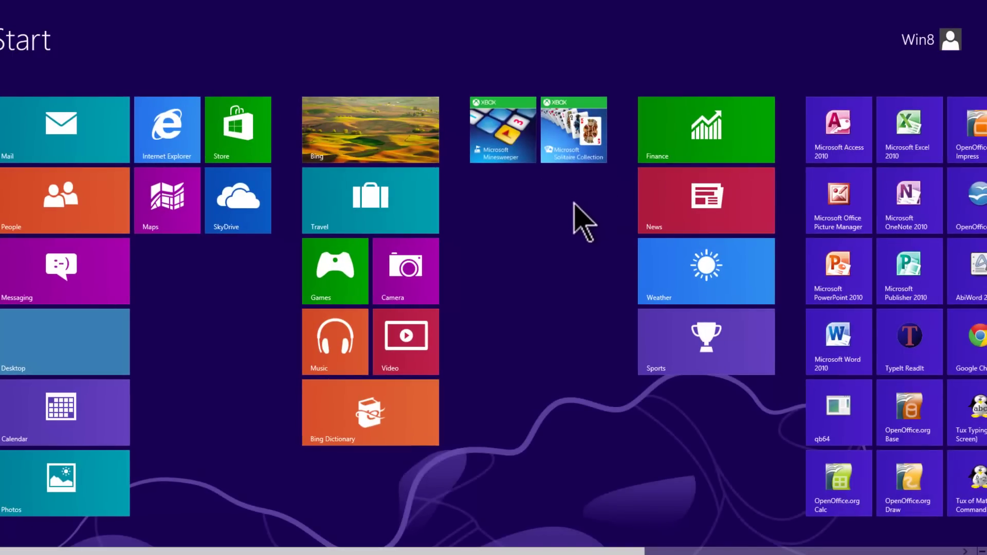
Launch Weather, set its location to Boston, Massachusetts, then return to Start
{"action": "left_click", "coordinate": [690, 276]}
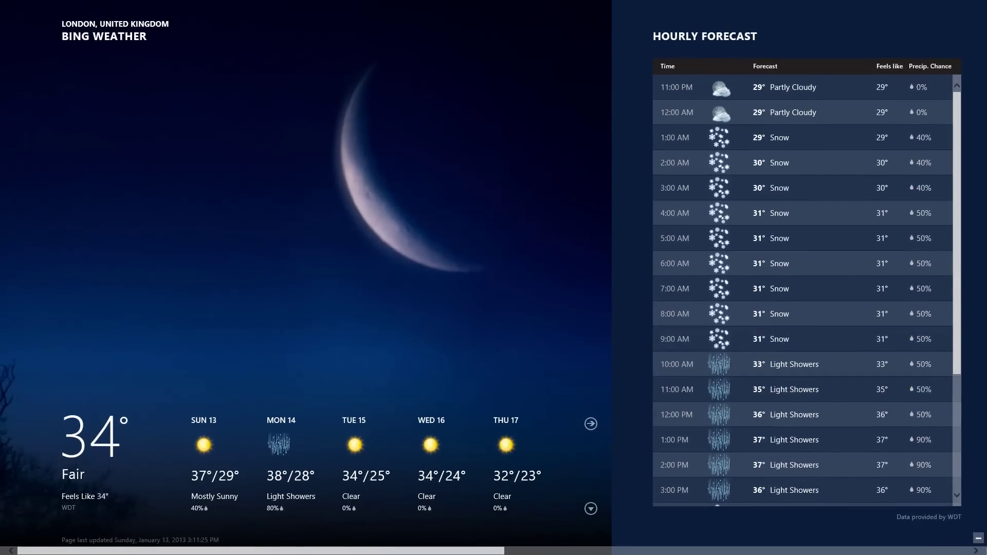
{"action": "left_click", "coordinate": [964, 378]}
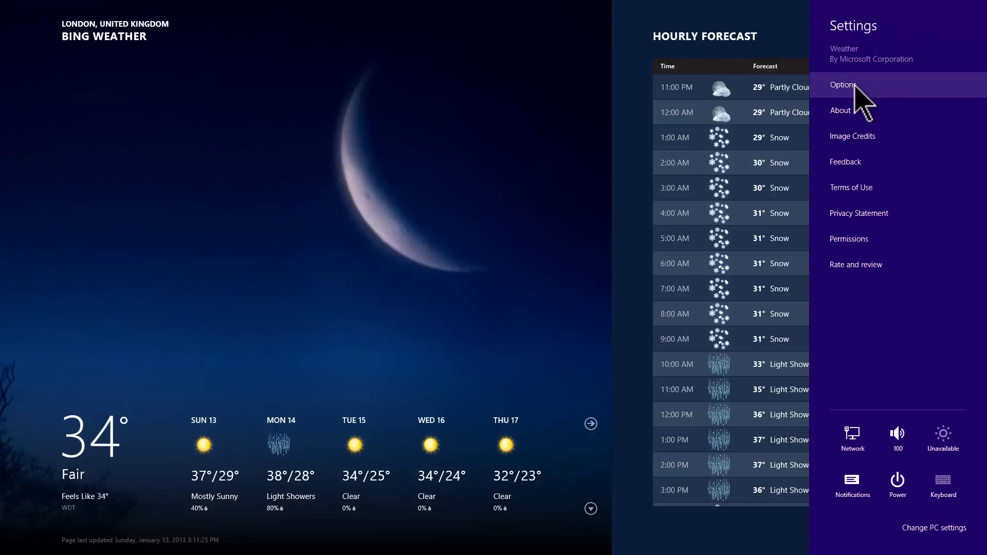
{"action": "left_click", "coordinate": [213, 142]}
{"action": "right_click", "coordinate": [211, 141]}
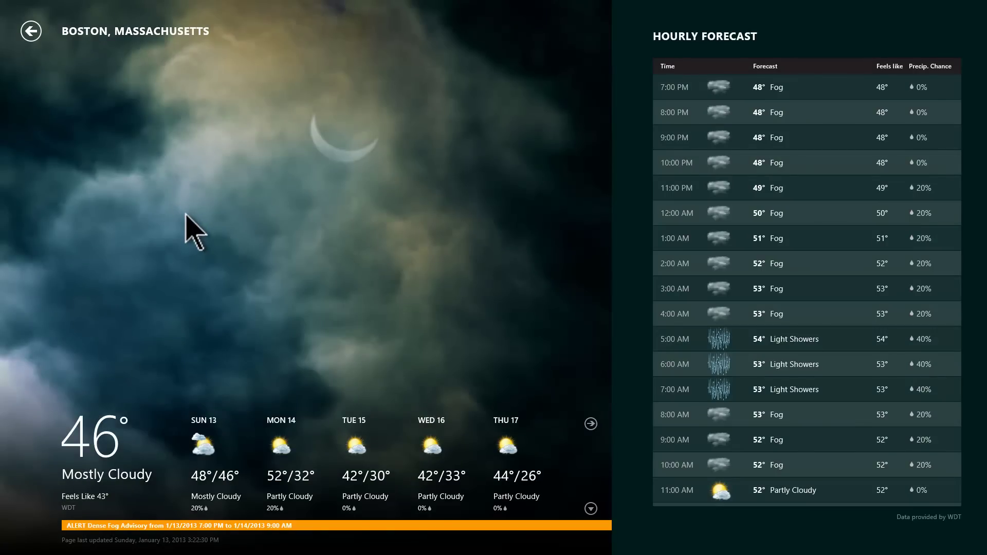
{"action": "key", "text": "super"}
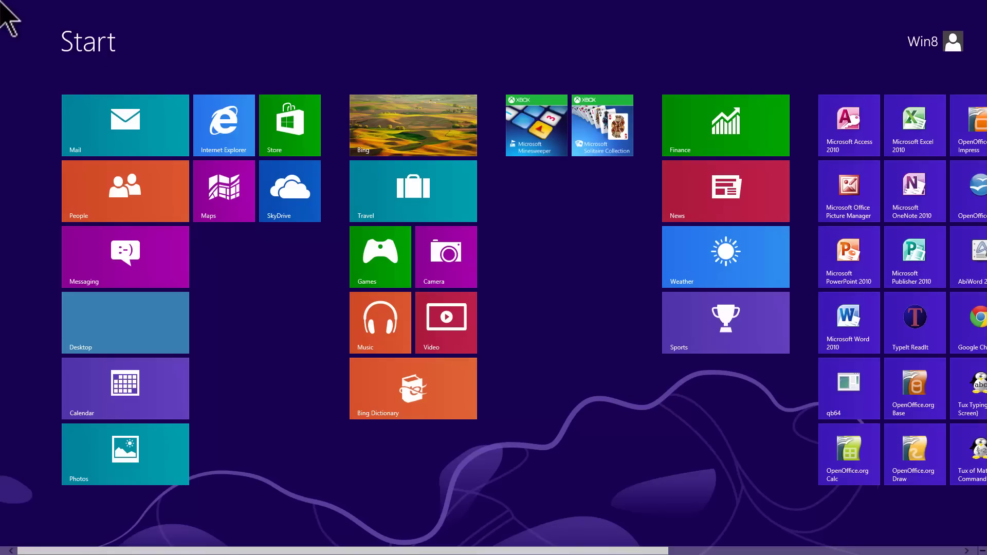
{"action": "mouse_move", "coordinate": [3, 2]}
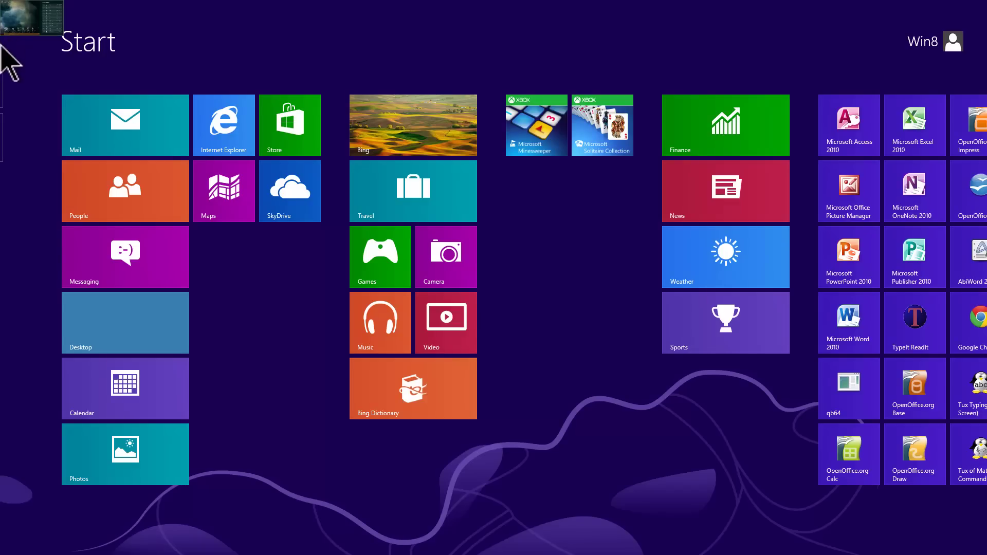
{"action": "mouse_move", "coordinate": [3, 75]}
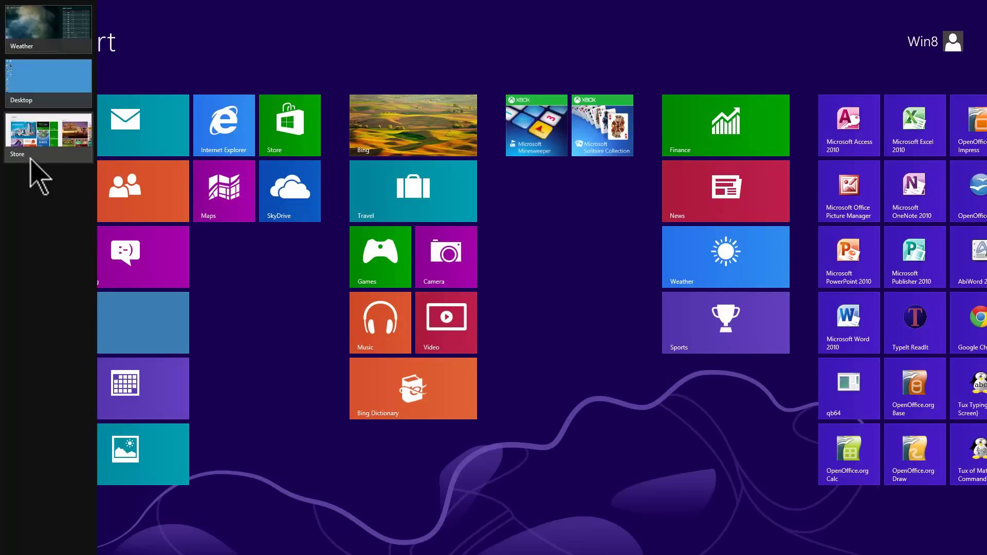
Switch to Store from the left-edge switcher, then bring the desktop forward
{"action": "left_click", "coordinate": [47, 139]}
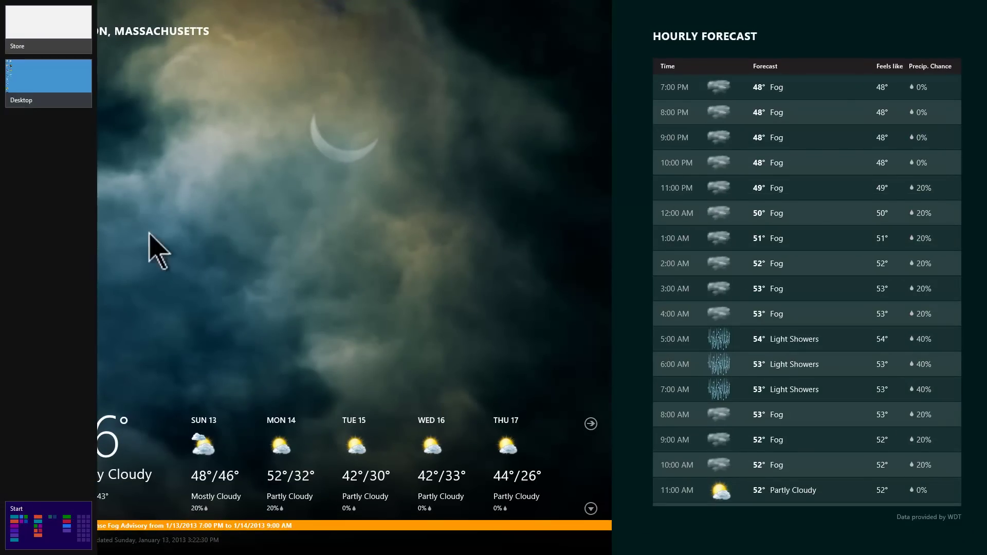
{"action": "left_click", "coordinate": [7, 96]}
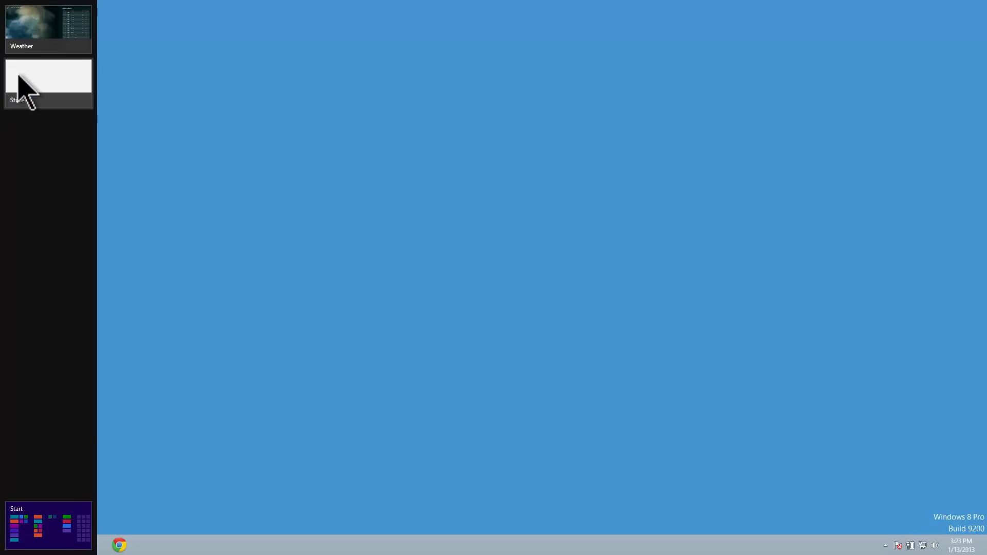
Snap the Boston Weather app into a narrow right-hand pane beside the desktop and adjust the splitter
{"action": "left_click_drag", "start_coordinate": [26, 91], "coordinate": [73, 119]}
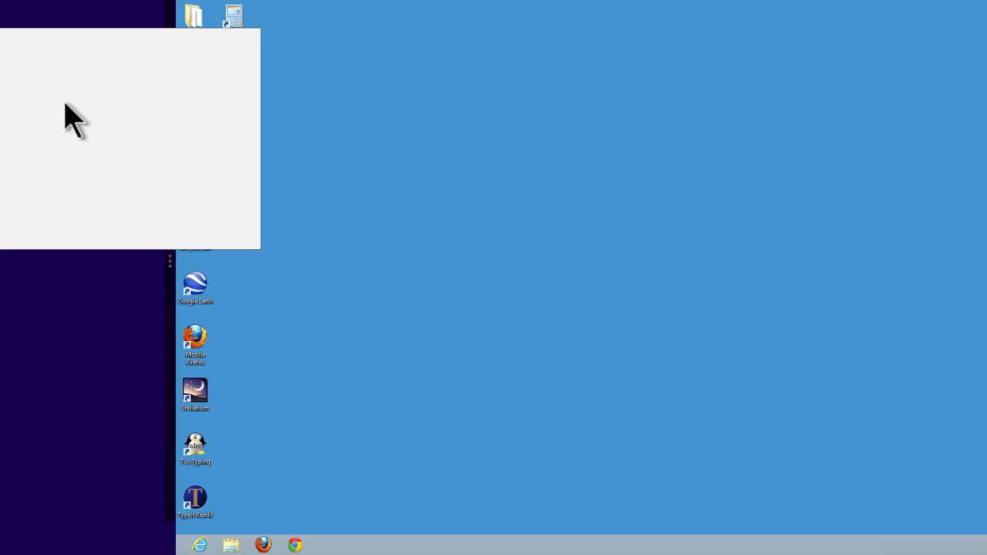
{"action": "mouse_move", "coordinate": [74, 120]}
{"action": "left_mouse_down"}
{"action": "mouse_move", "coordinate": [90, 129]}
{"action": "mouse_move", "coordinate": [83, 117]}
{"action": "left_mouse_up"}
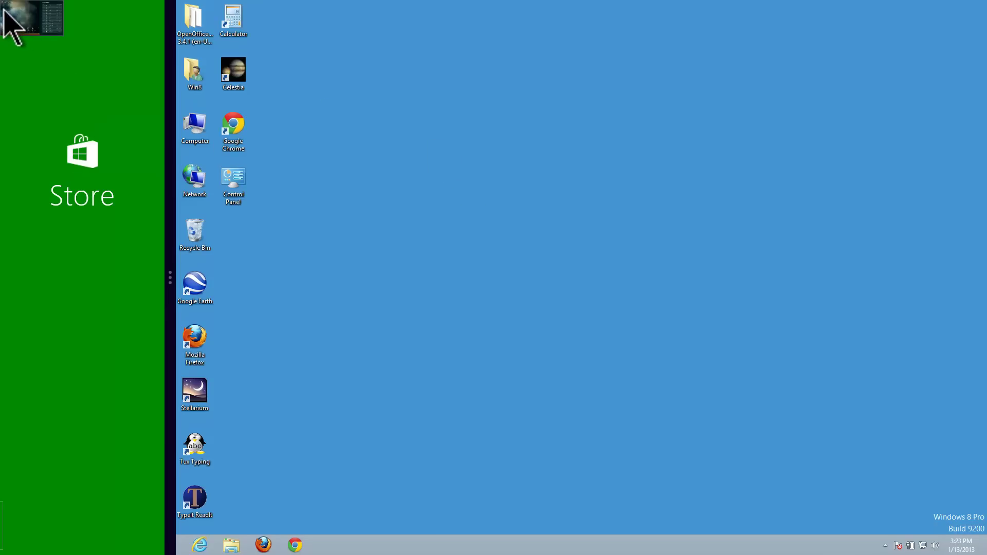
{"action": "left_click_drag", "start_coordinate": [5, 9], "coordinate": [955, 258]}
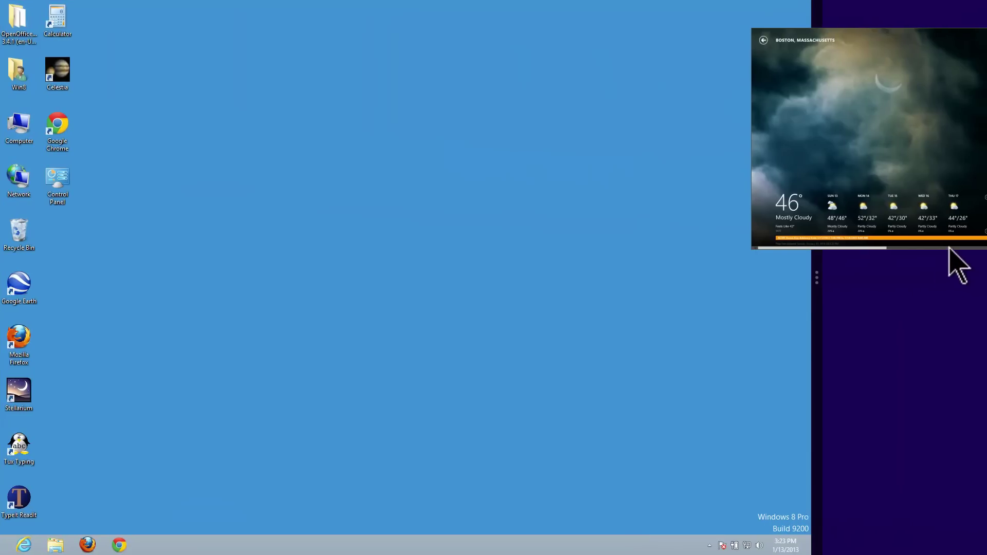
{"action": "left_click_drag", "start_coordinate": [954, 258], "coordinate": [949, 249]}
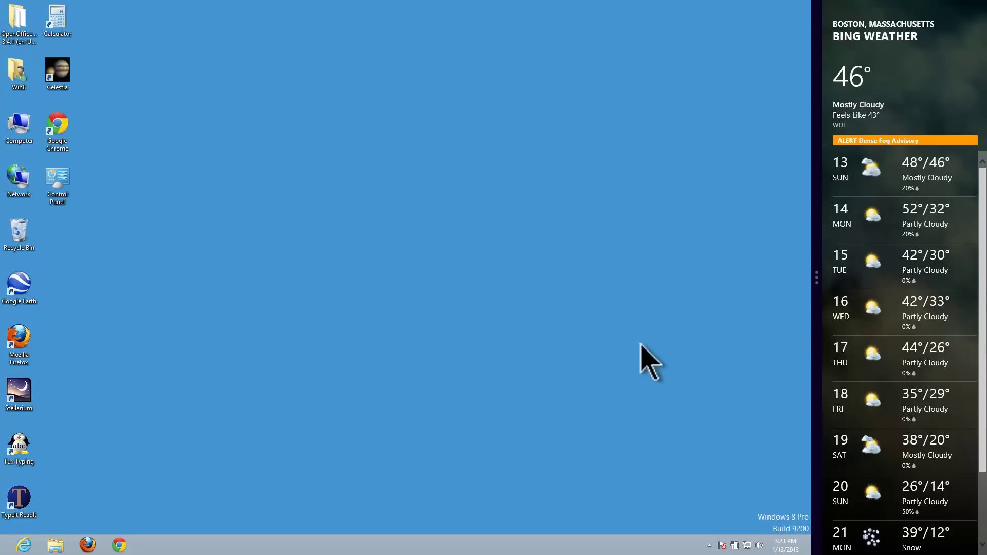
{"action": "mouse_move", "coordinate": [817, 277]}
{"action": "left_mouse_down"}
{"action": "mouse_move", "coordinate": [369, 270]}
{"action": "mouse_move", "coordinate": [165, 286]}
{"action": "mouse_move", "coordinate": [814, 301]}
{"action": "left_mouse_up"}
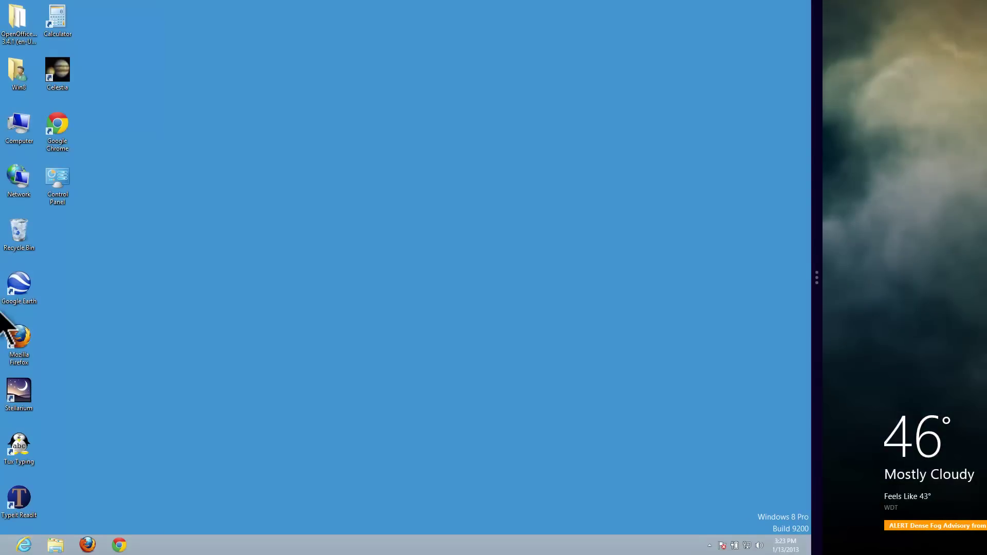